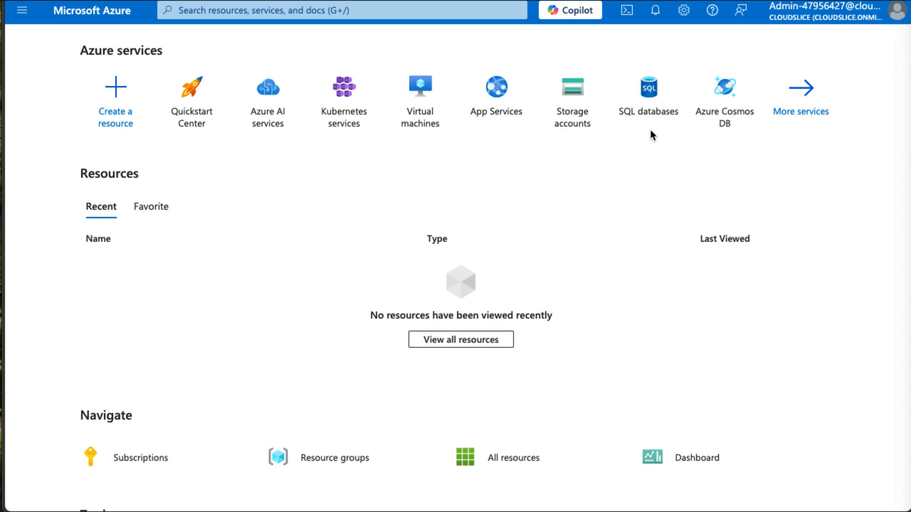
Open the template export for the storage account sa47956427
click(573, 90)
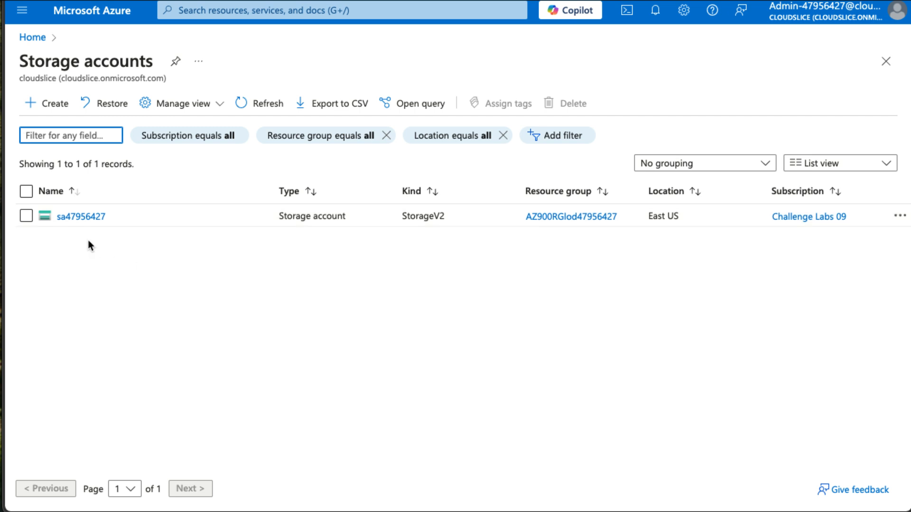
click(85, 218)
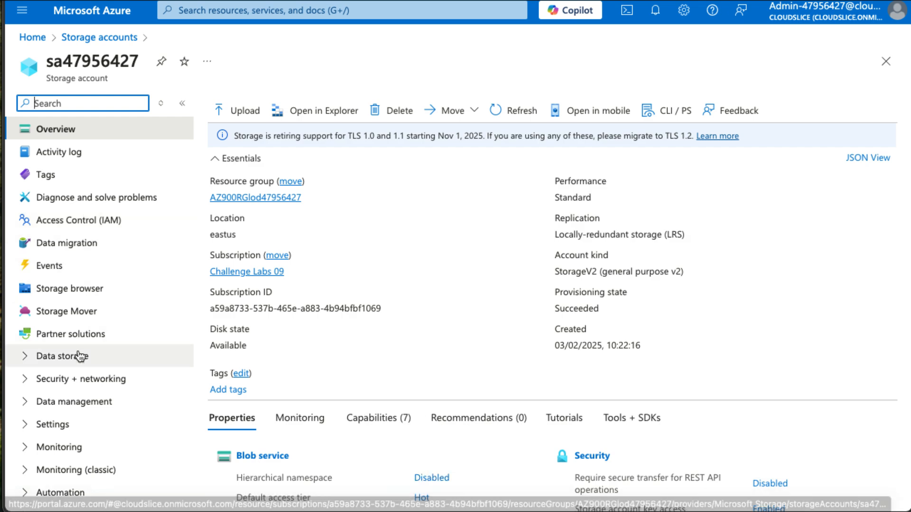
scroll(81, 356, down, 1)
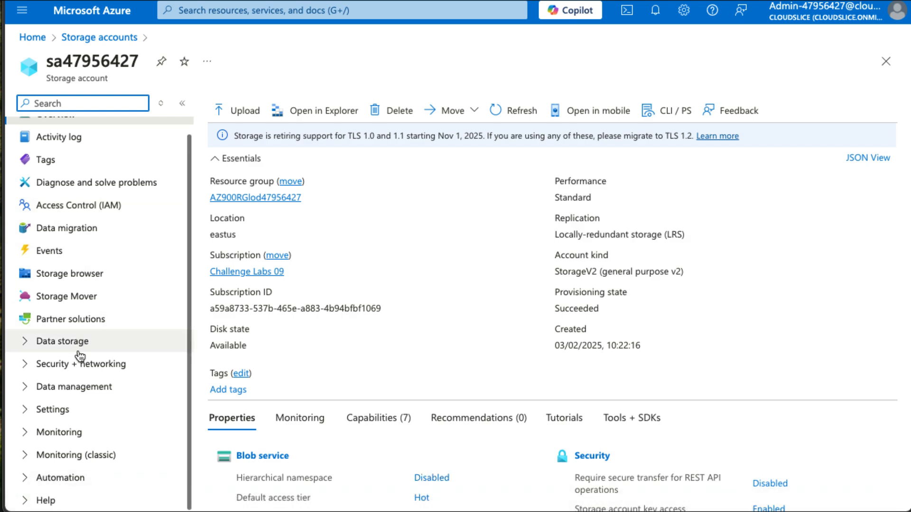
click(59, 478)
scroll(91, 427, down, 3)
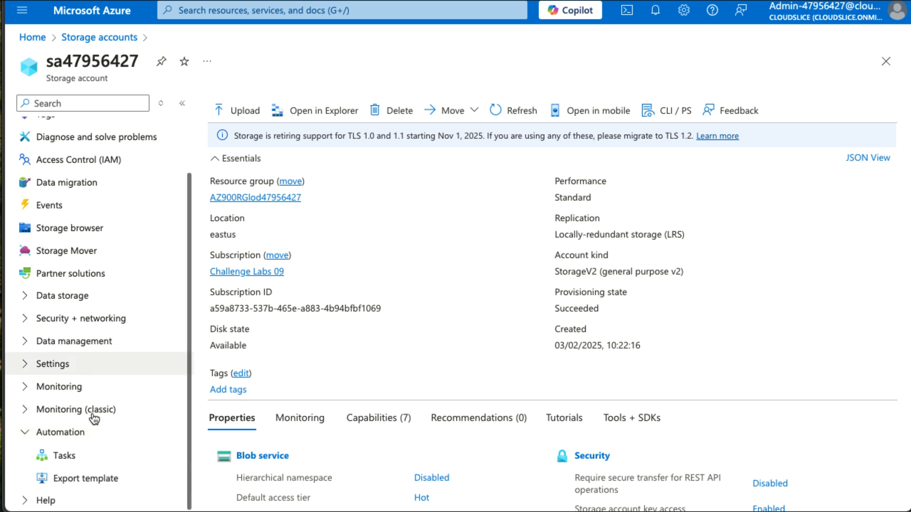
click(95, 483)
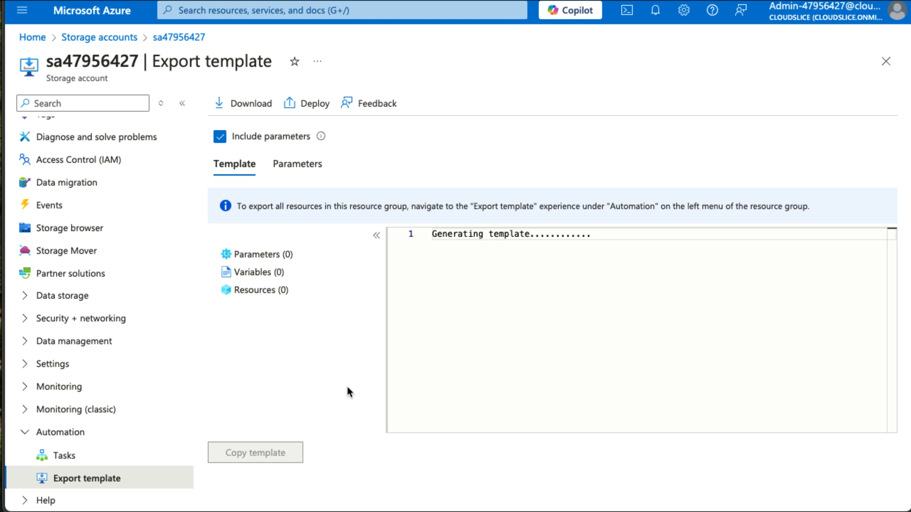
Download the storage account's exported template with parameters included, and review its JSON code
click(254, 110)
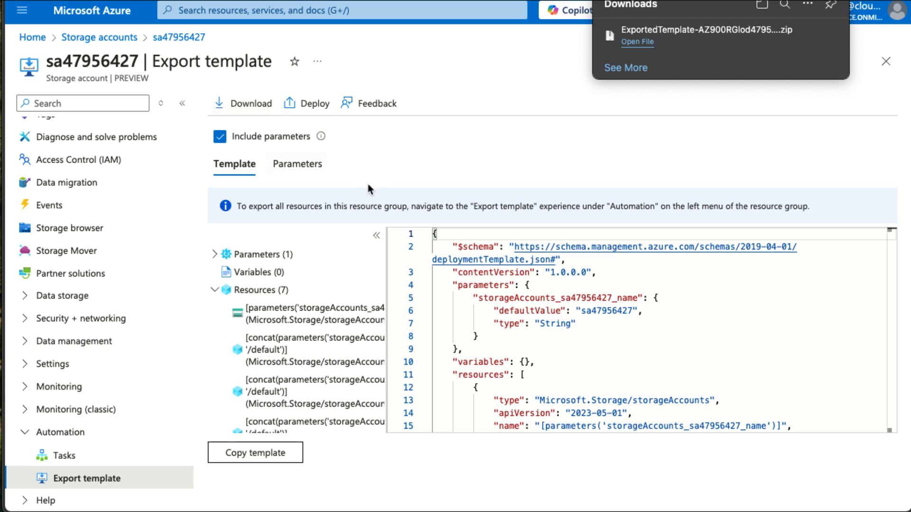
click(601, 347)
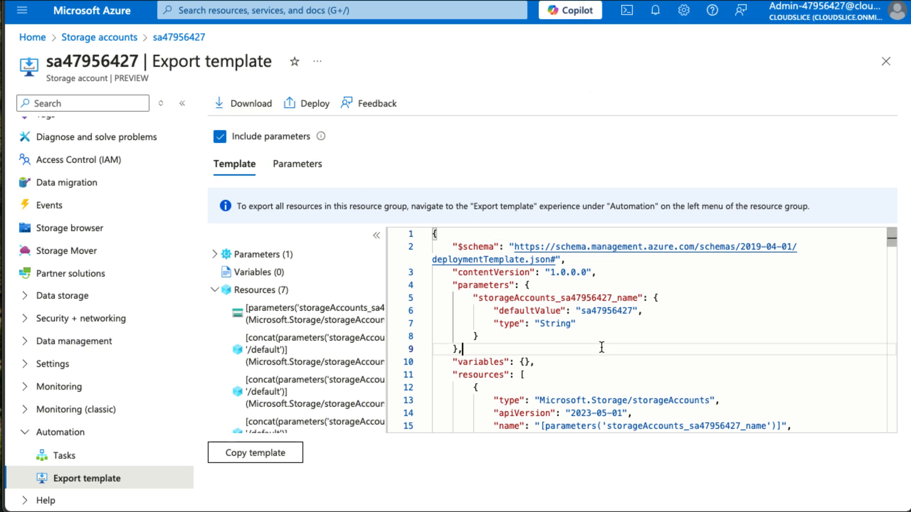
scroll(601, 348, down, 3)
scroll(601, 348, down, 2)
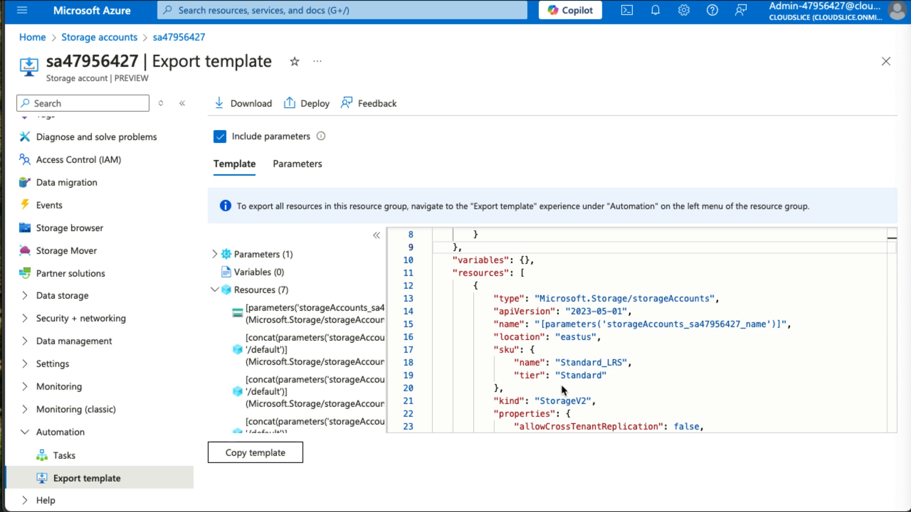
scroll(579, 361, down, 2)
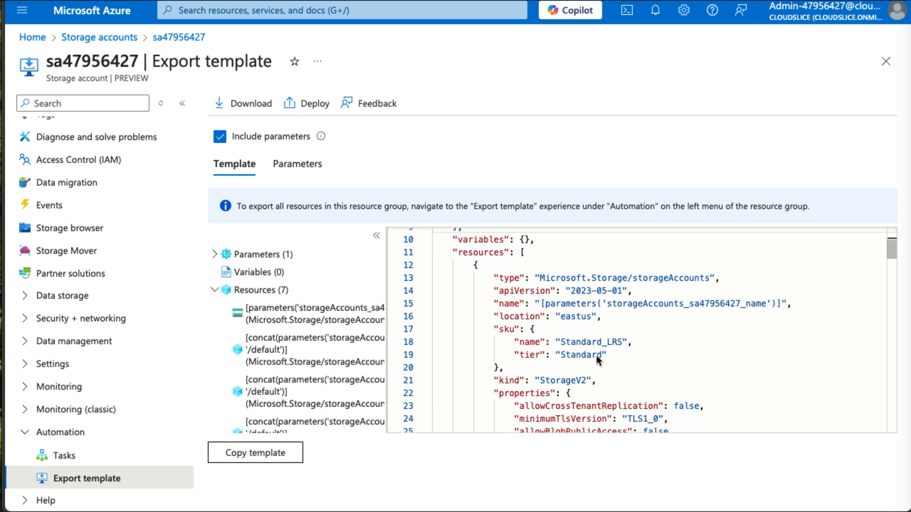
scroll(598, 361, down, 8)
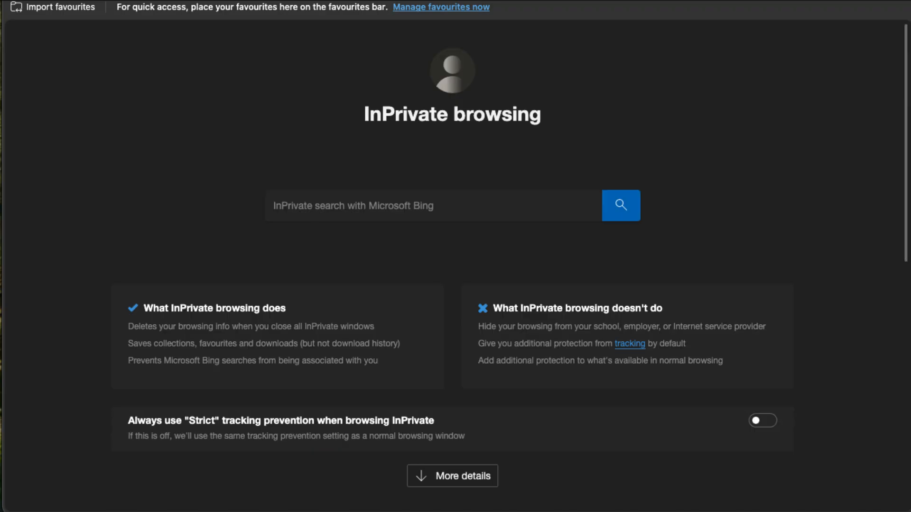
text(https://github.com/LODSContent/ChallengeLabs_ArmResources/tree/master/ARMTemplates/101-vm-simple-windows)
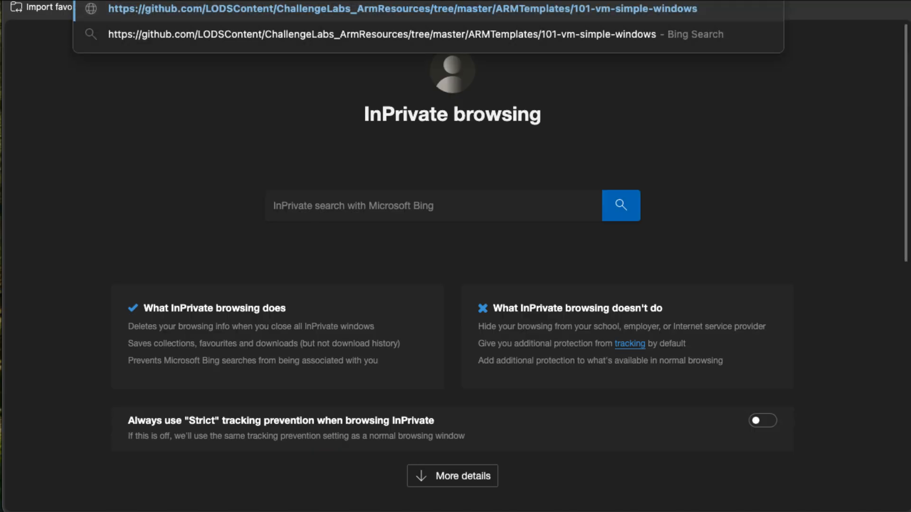
key(Return)
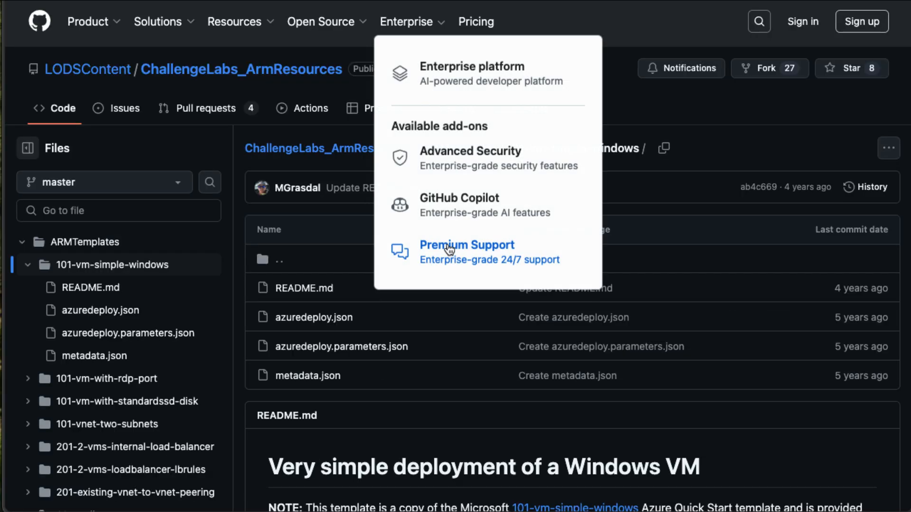
scroll(417, 394, down, 3)
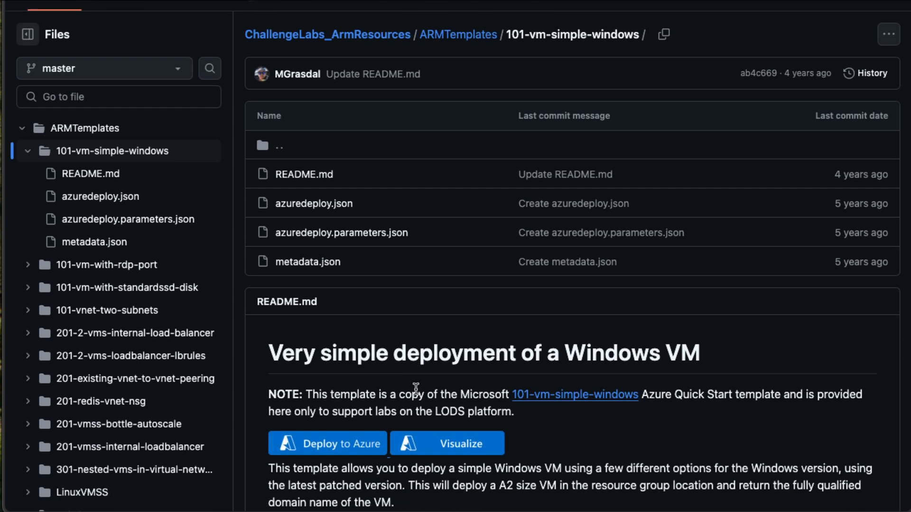
scroll(416, 388, down, 3)
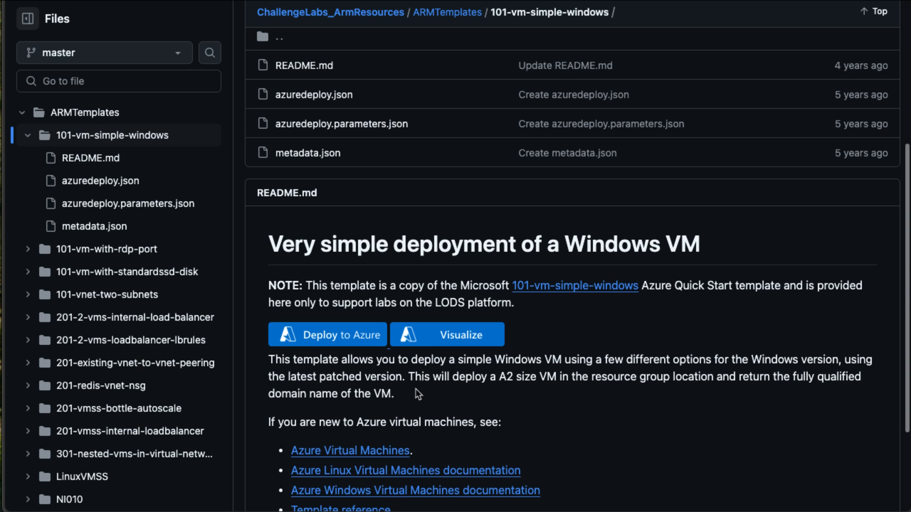
scroll(418, 394, up, 1)
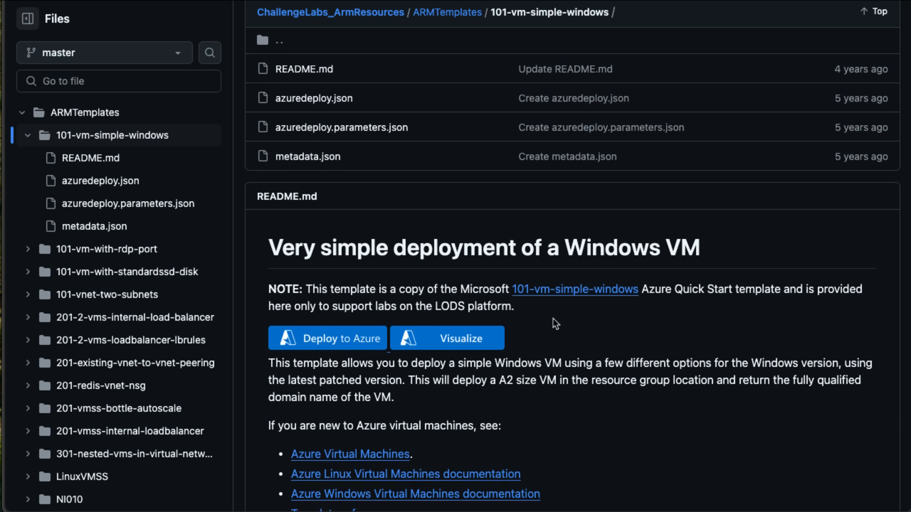
scroll(588, 320, up, 1)
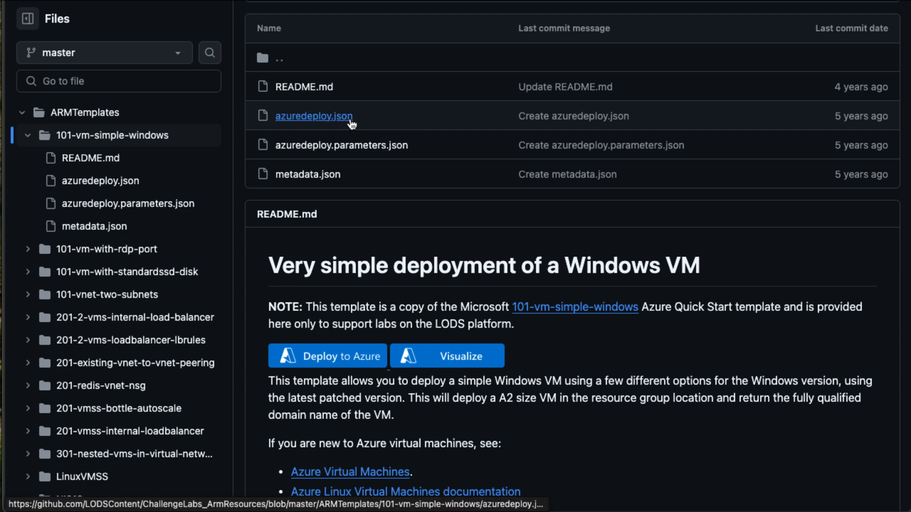
Examine the parameters defined in azuredeploy.json and return to the 101-vm-simple-windows folder
click(351, 124)
scroll(472, 315, down, 10)
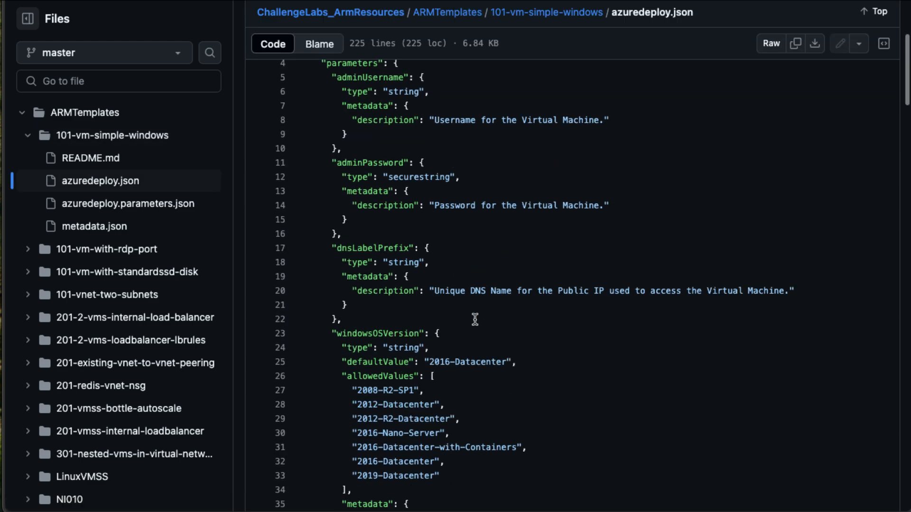
scroll(471, 315, up, 8)
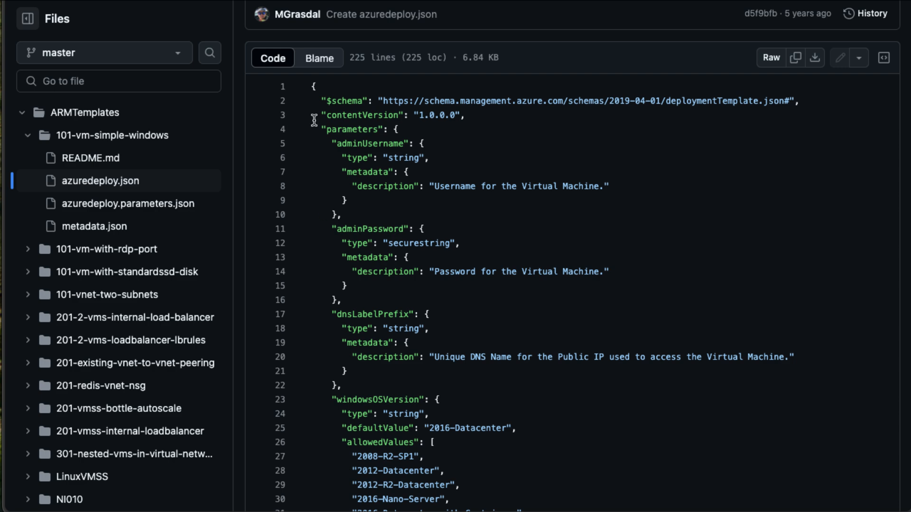
key(alt+Left)
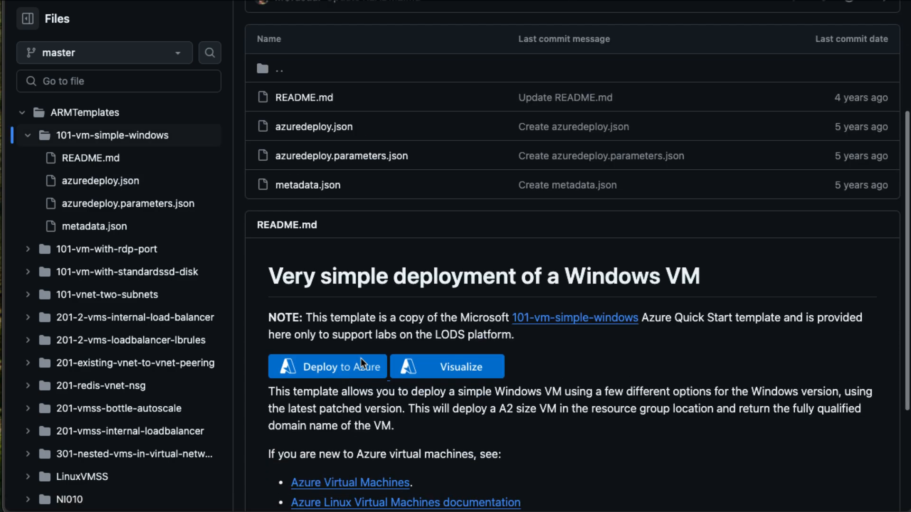
Start deploying the 101-vm-simple-windows template to Azure from its README
scroll(361, 358, down, 3)
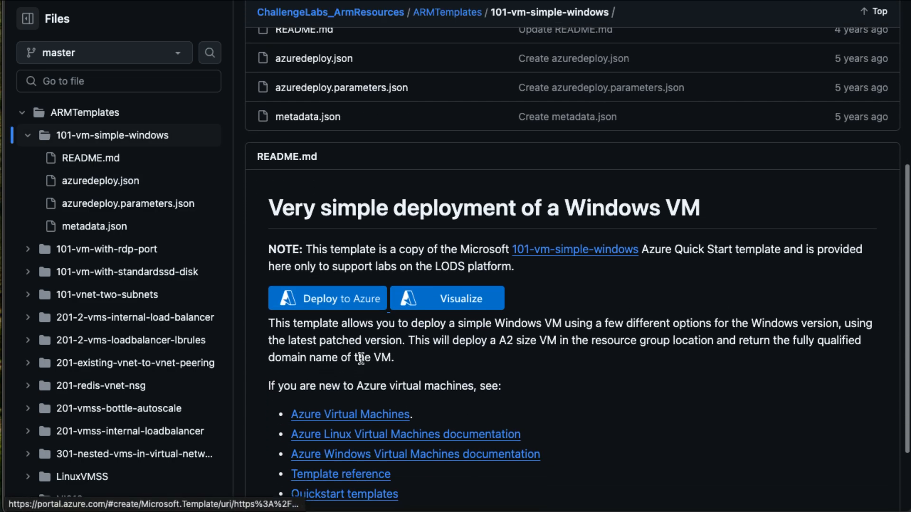
click(336, 301)
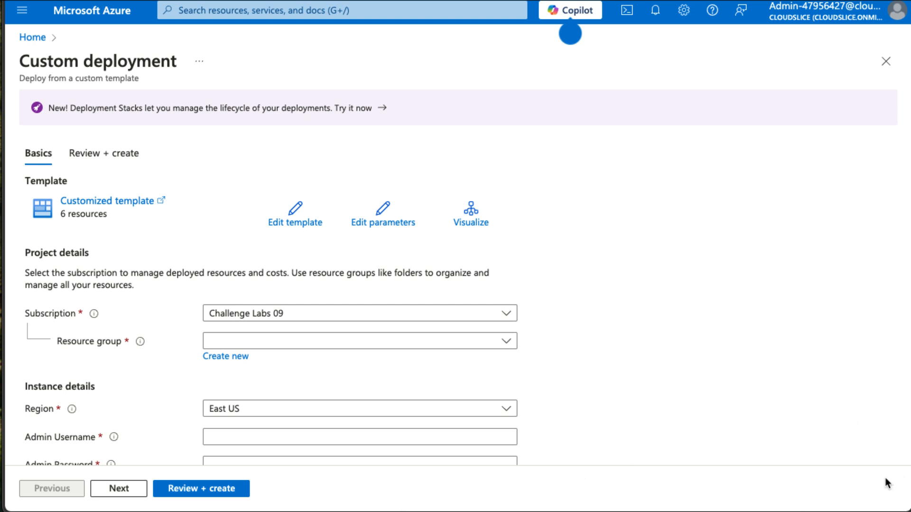
Look over the custom deployment's template code and its project and instance detail fields
click(313, 216)
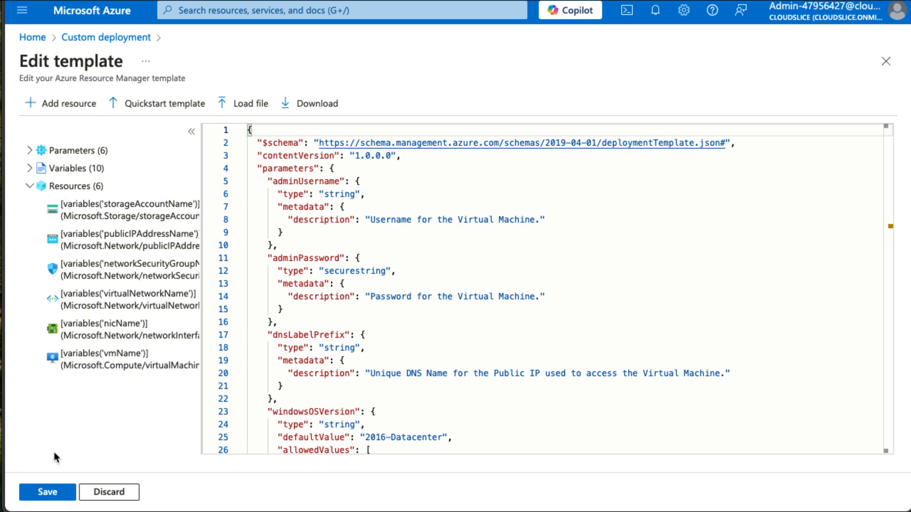
click(53, 493)
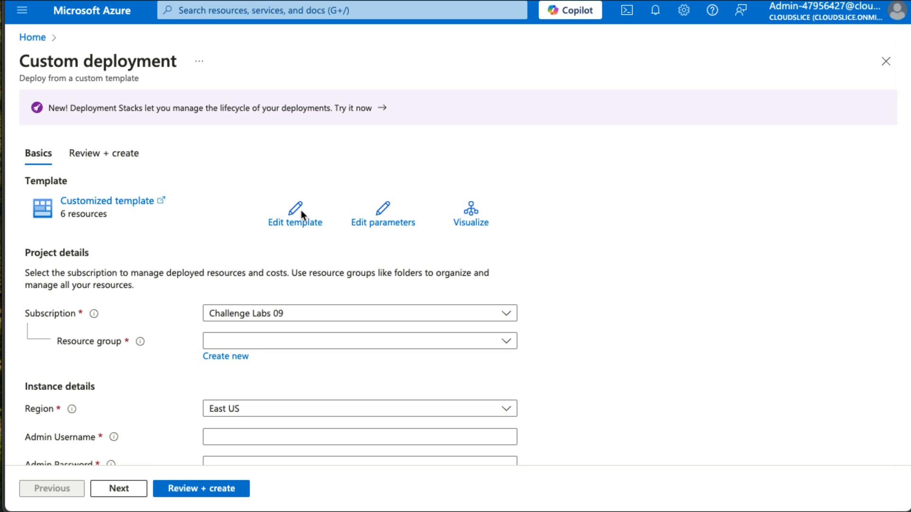
scroll(273, 352, down, 3)
scroll(273, 352, down, 1)
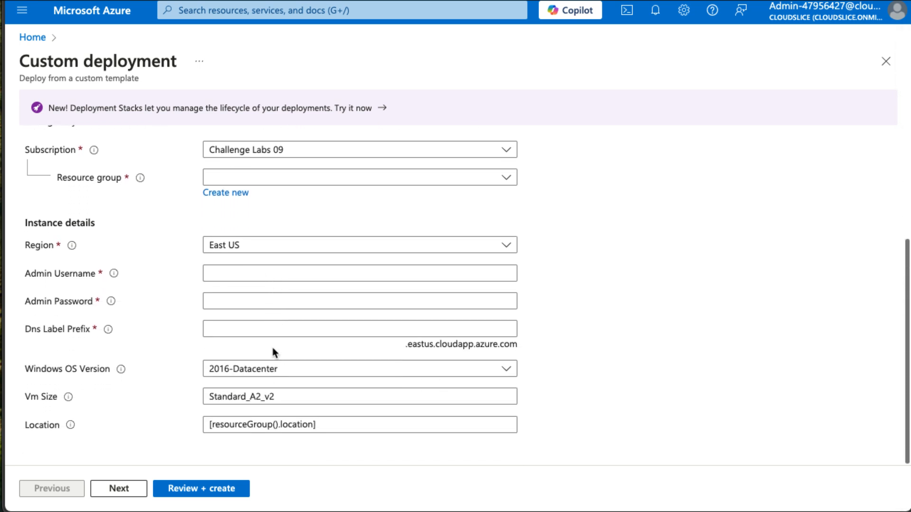
click(250, 301)
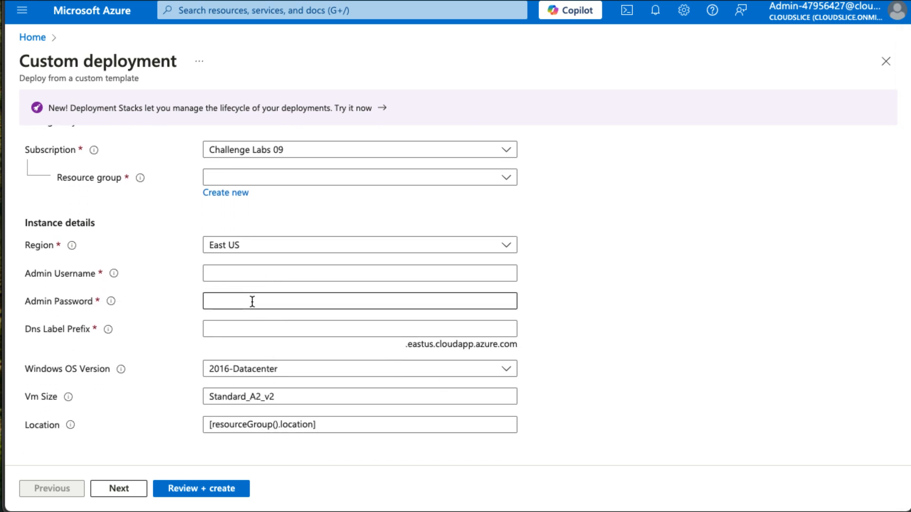
scroll(250, 301, up, 2)
scroll(252, 301, down, 1)
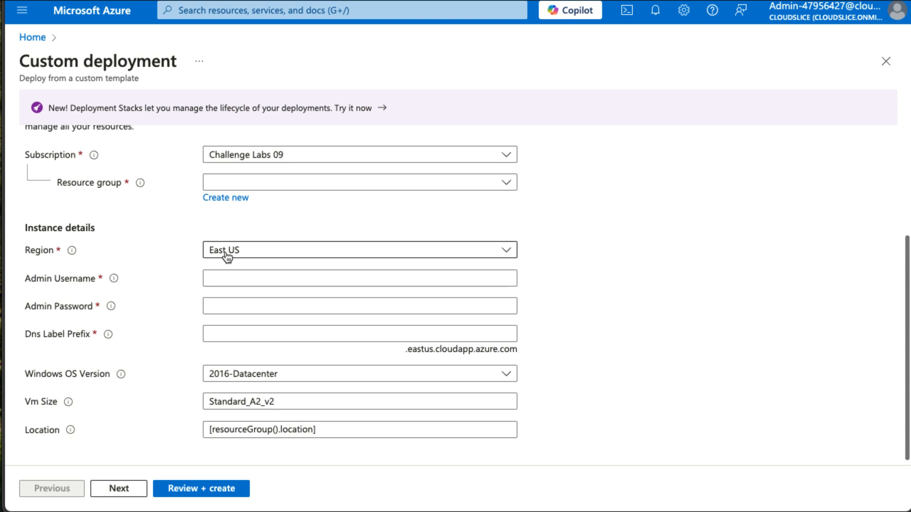
scroll(226, 326, up, 3)
Change the vmName variable in the deployment template to "MyVM" and save the template
click(306, 218)
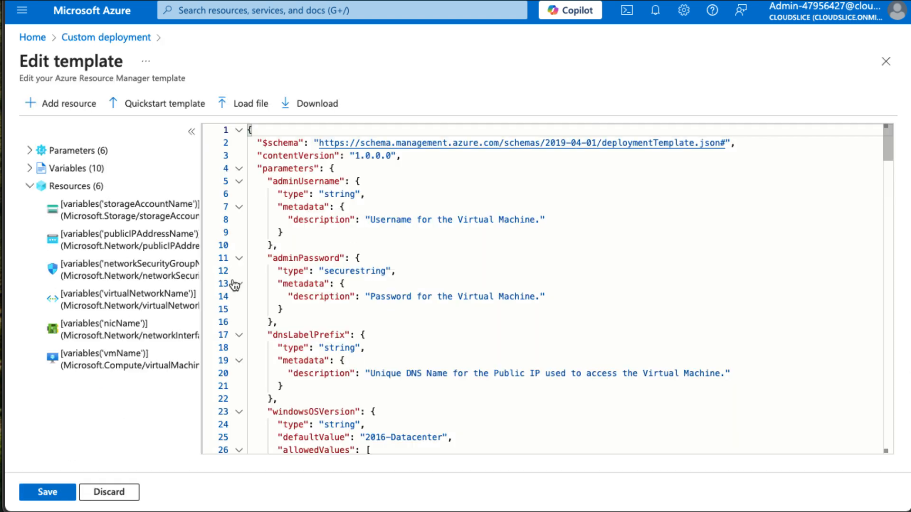
click(30, 169)
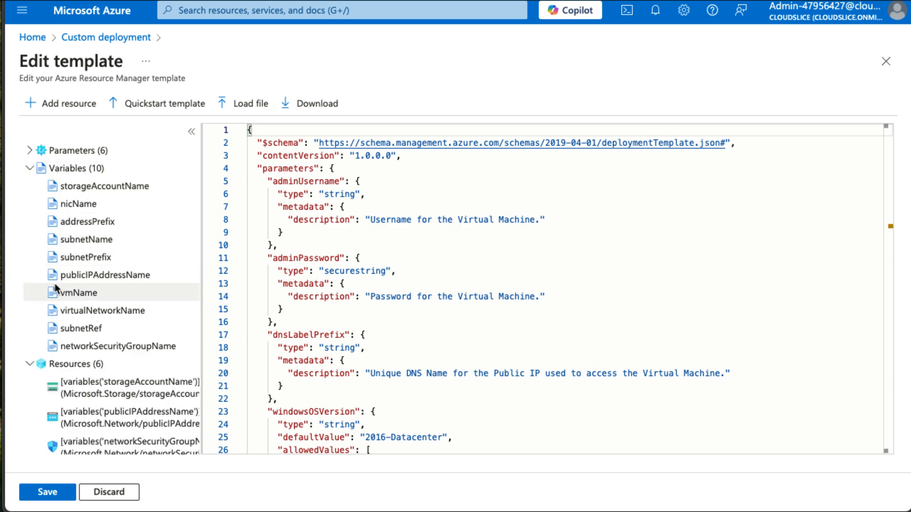
click(93, 293)
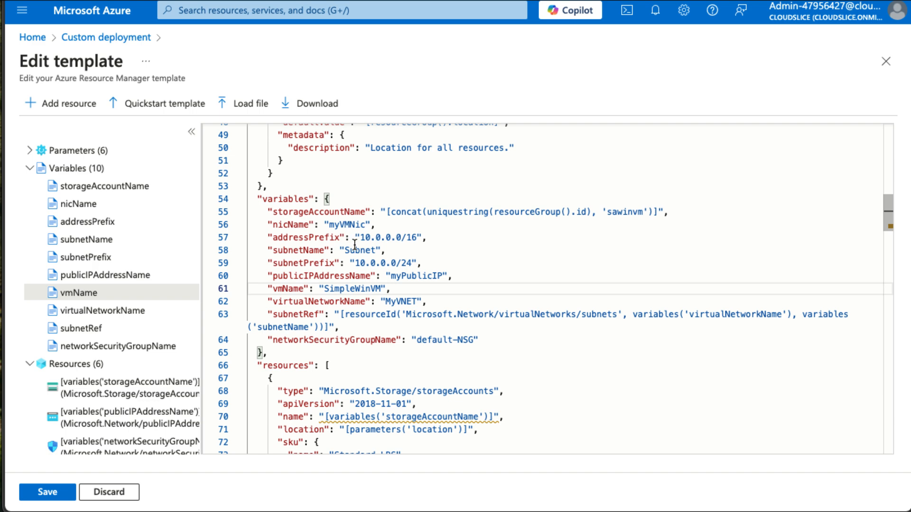
click(365, 288)
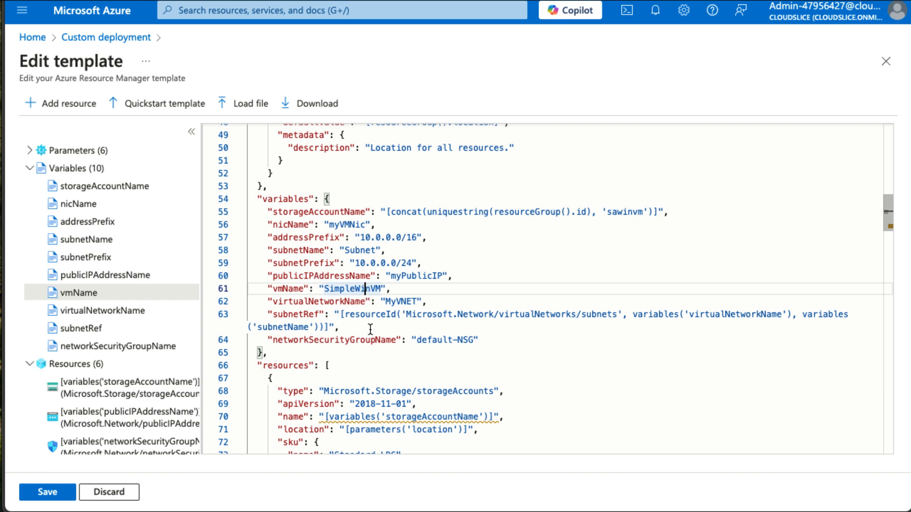
key(Right)
key(BackSpace)
key(BackSpace)
key(BackSpace)
key(BackSpace)
key(BackSpace)
key(BackSpace)
key(BackSpace)
key(BackSpace)
key(BackSpace)
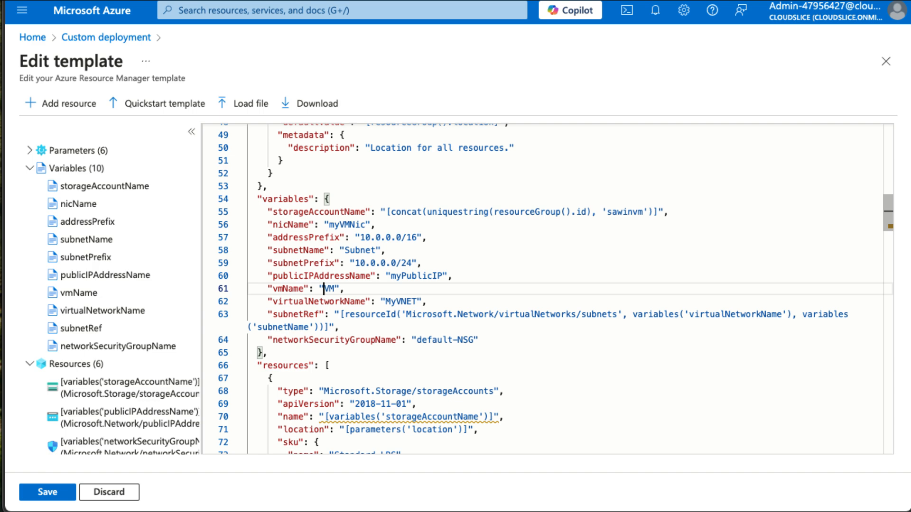
text(My)
click(44, 492)
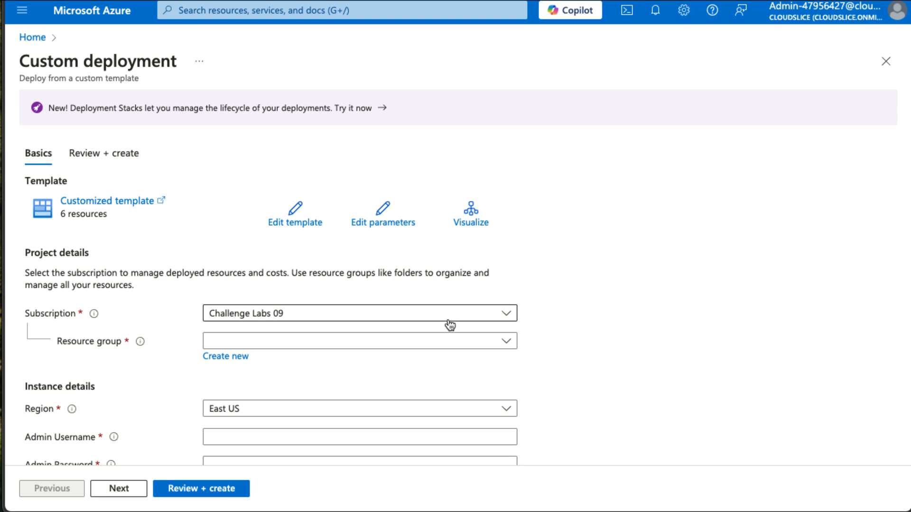
Assign the custom deployment to the existing resource group AZ900RGlod47956427
click(453, 341)
click(398, 398)
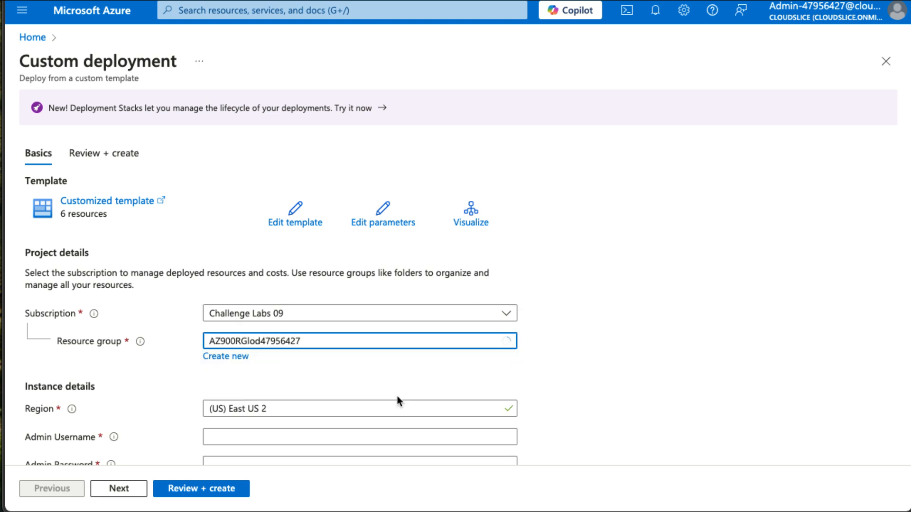
scroll(601, 397, down, 3)
scroll(601, 397, down, 1)
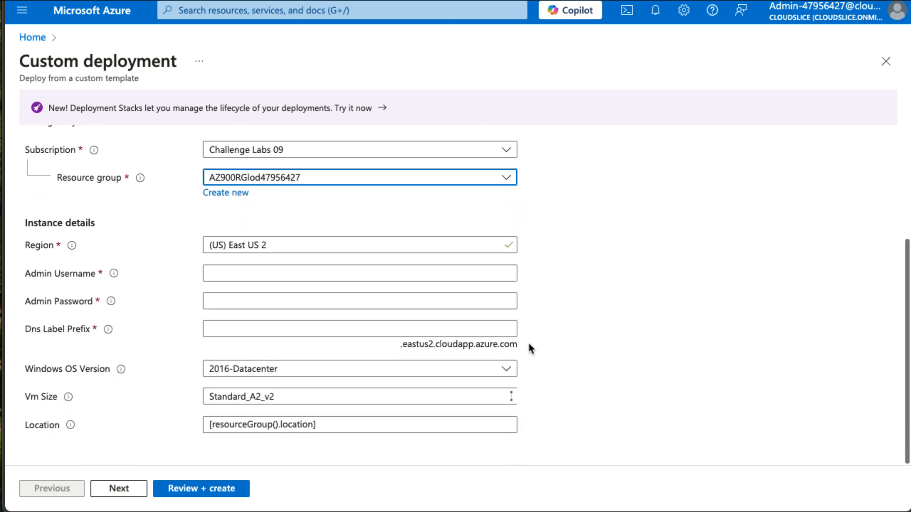
Set the deployment's admin username to "AZ900-Admin" and enter the admin account password
click(447, 274)
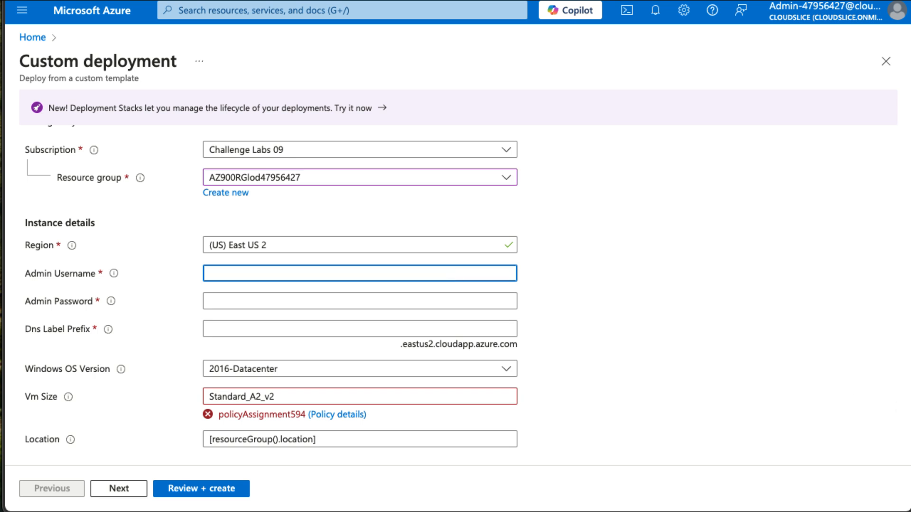
click(910, 285)
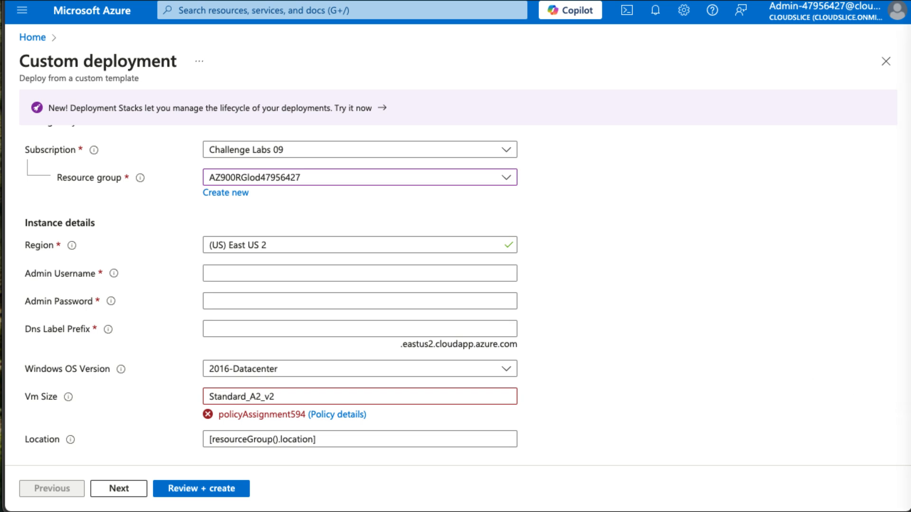
click(432, 274)
text(AZ-900)
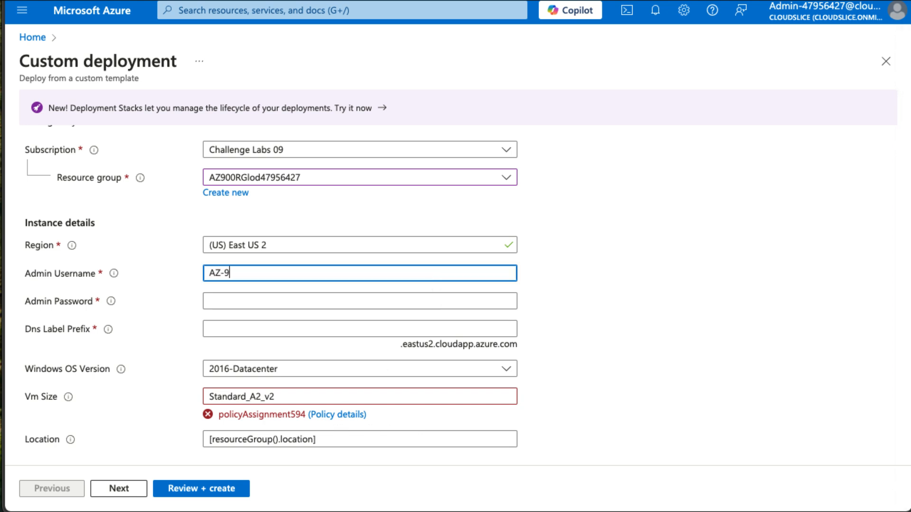
key(BackSpace)
key(BackSpace)
key(BackSpace)
key(BackSpace)
text(900-Admin)
key(Tab)
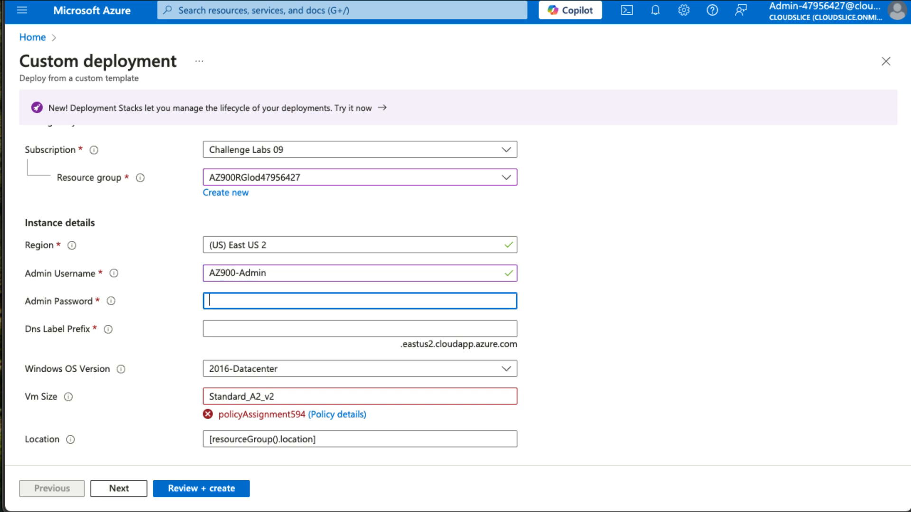
text(•••••••••••••••)
Set the DNS label prefix to "myvm47956427" and the Windows OS version to 2019-Datacenter
click(360, 329)
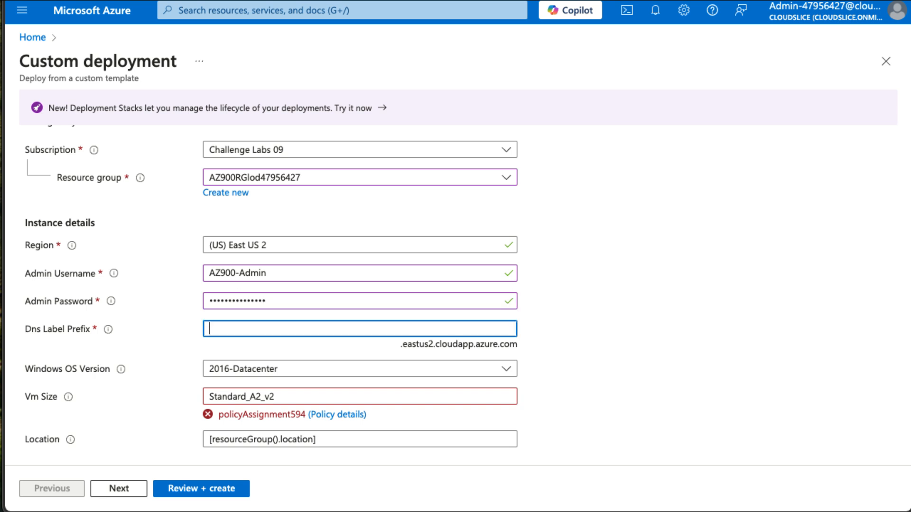
text(myvm47956427)
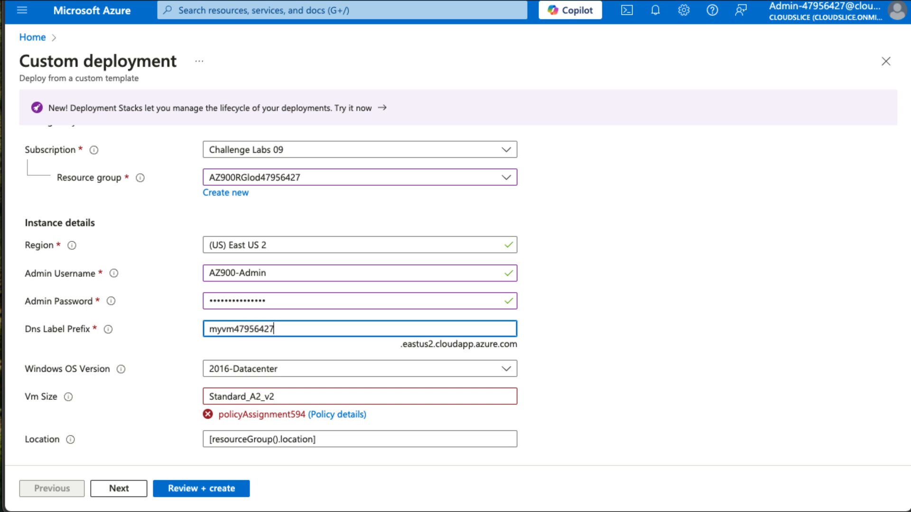
key(Tab)
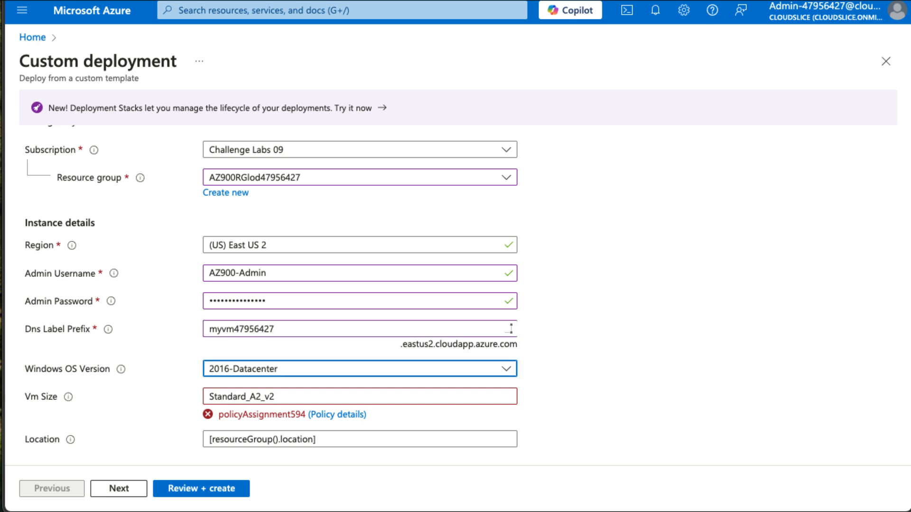
click(297, 375)
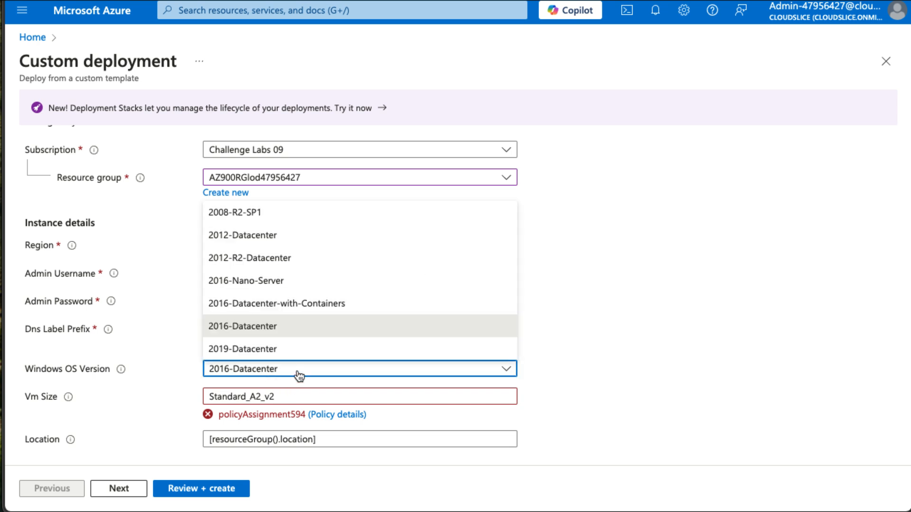
click(291, 350)
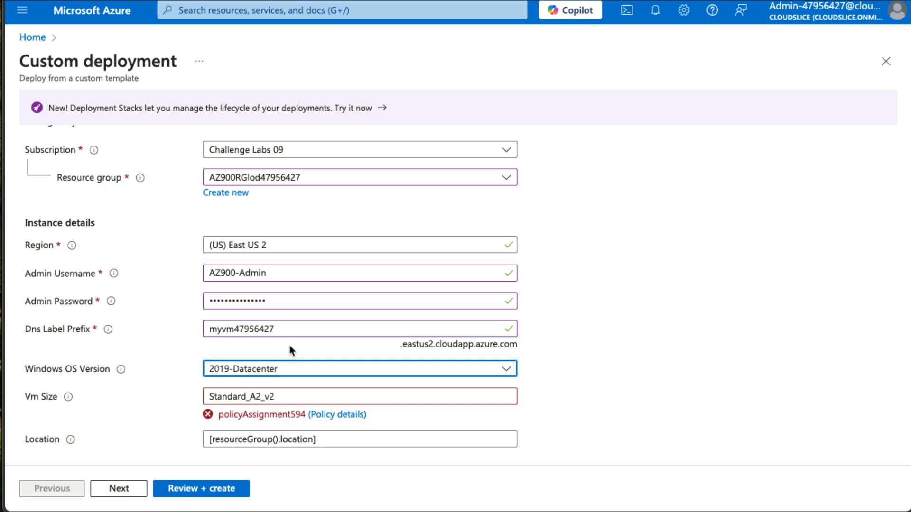
Set the VM size to Standard_D2s_v3 and submit the custom deployment through its review
click(410, 395)
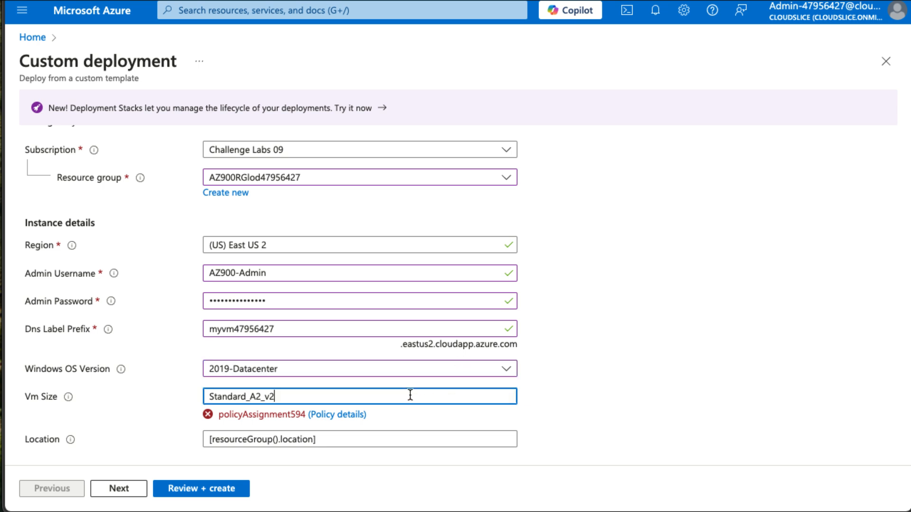
double_click(411, 395)
text(Standard_D2s_v3)
click(586, 380)
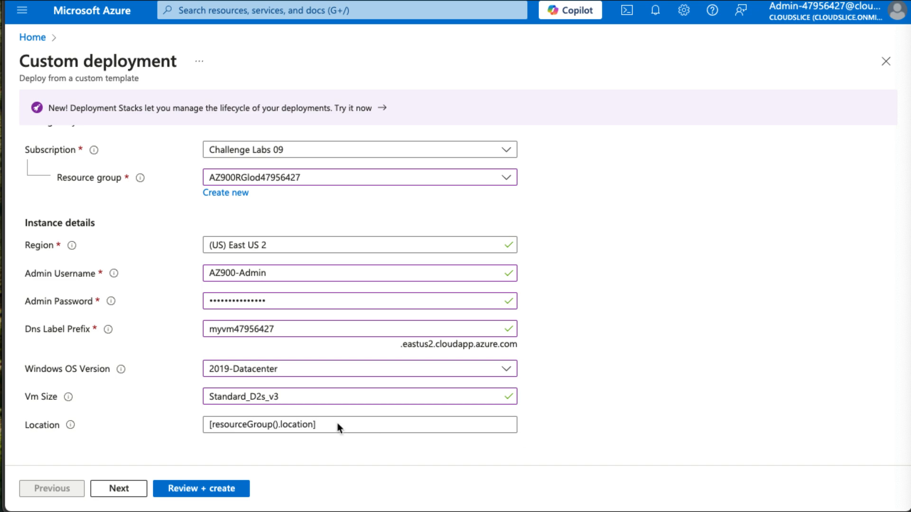
click(234, 488)
click(200, 487)
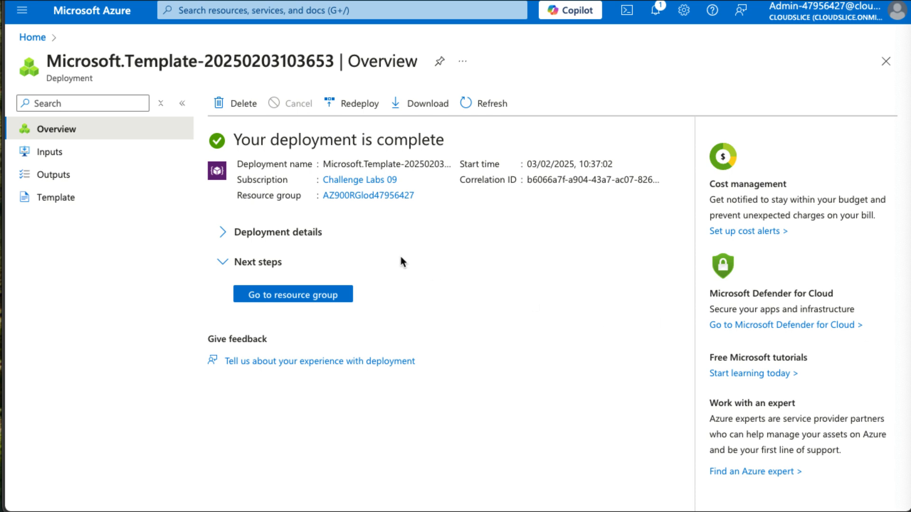
Search the portal for "Resource ex" and open Resource Explorer
click(285, 12)
text(Res)
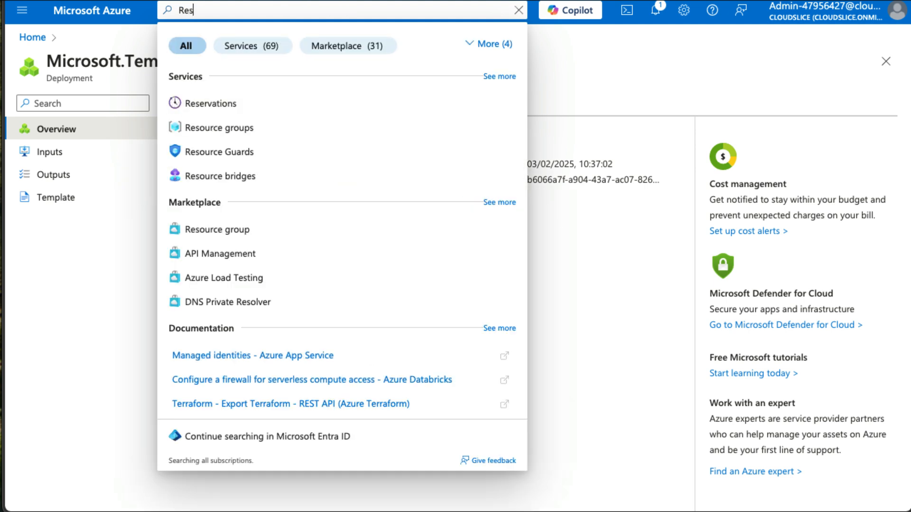
text(ource ex)
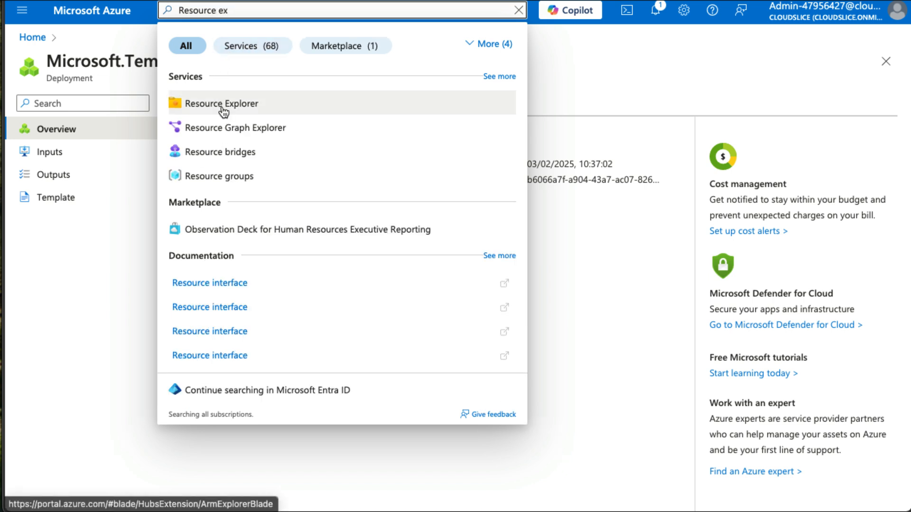
click(222, 109)
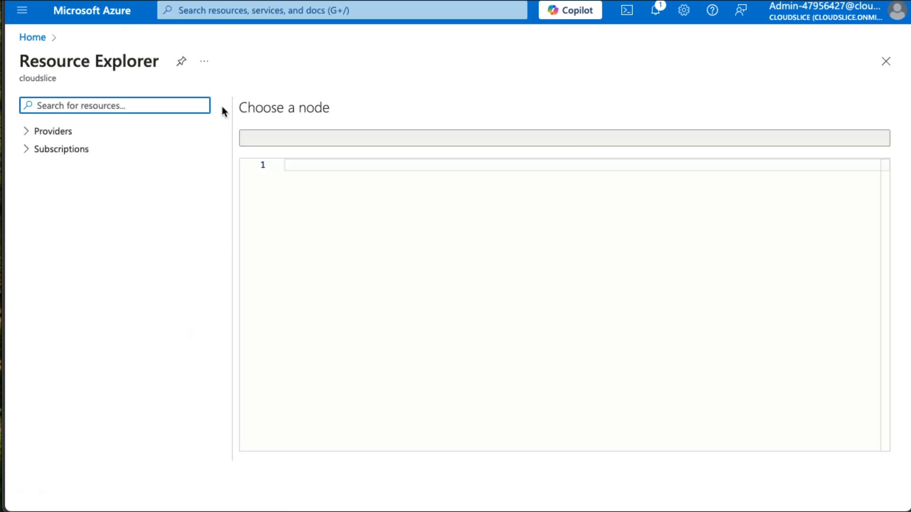
click(20, 17)
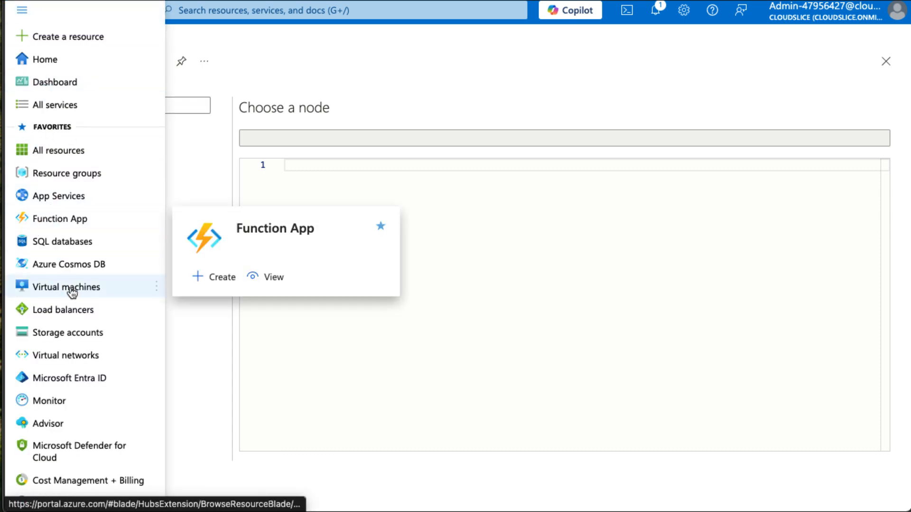
scroll(72, 288, down, 2)
scroll(79, 284, up, 2)
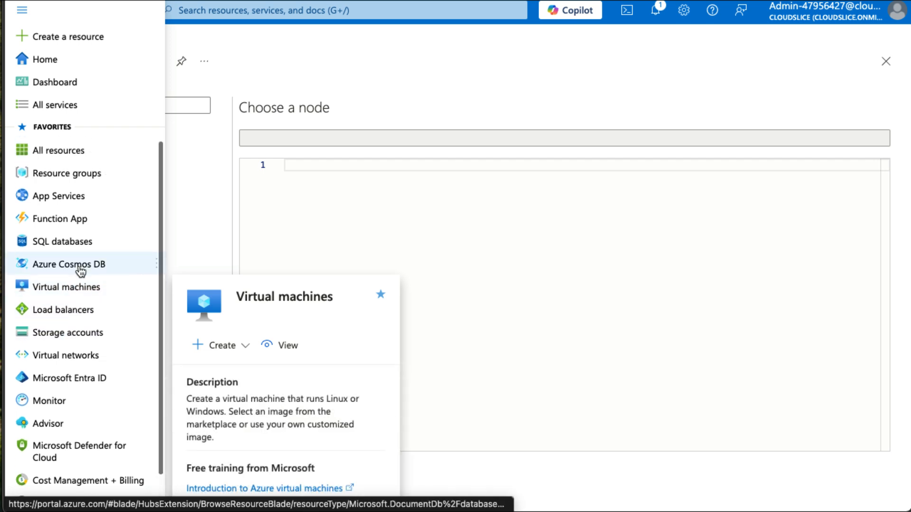
click(327, 95)
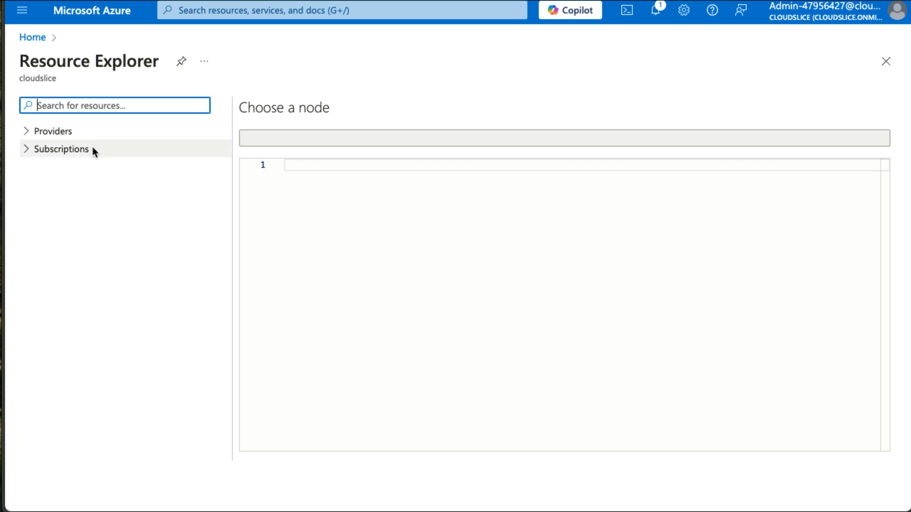
Expand the Providers node and look through the full list of resource providers down to Subscriptions
click(26, 132)
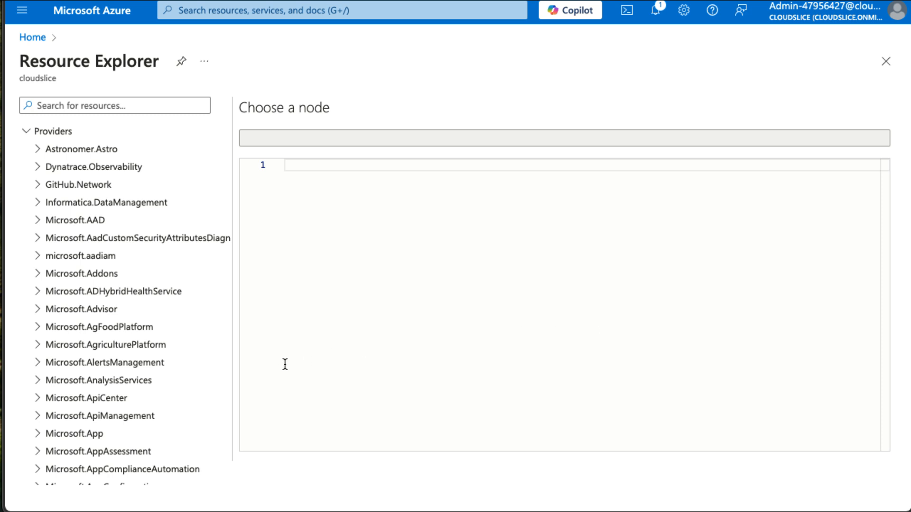
scroll(156, 390, down, 2)
scroll(156, 390, down, 3)
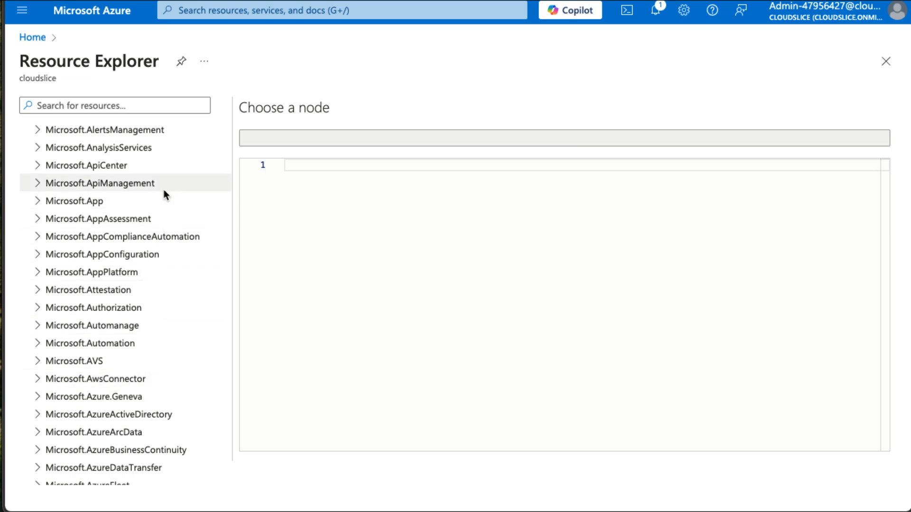
scroll(169, 308, down, 12)
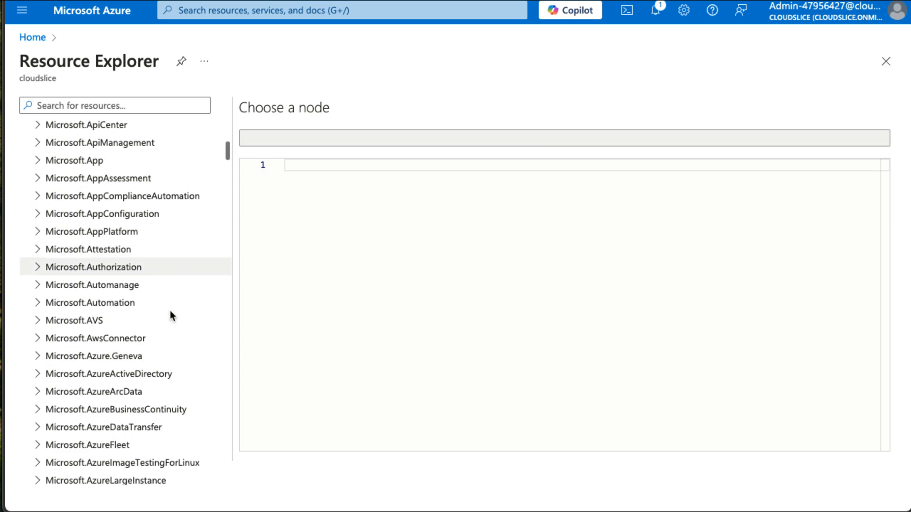
scroll(169, 311, down, 15)
scroll(170, 310, up, 9)
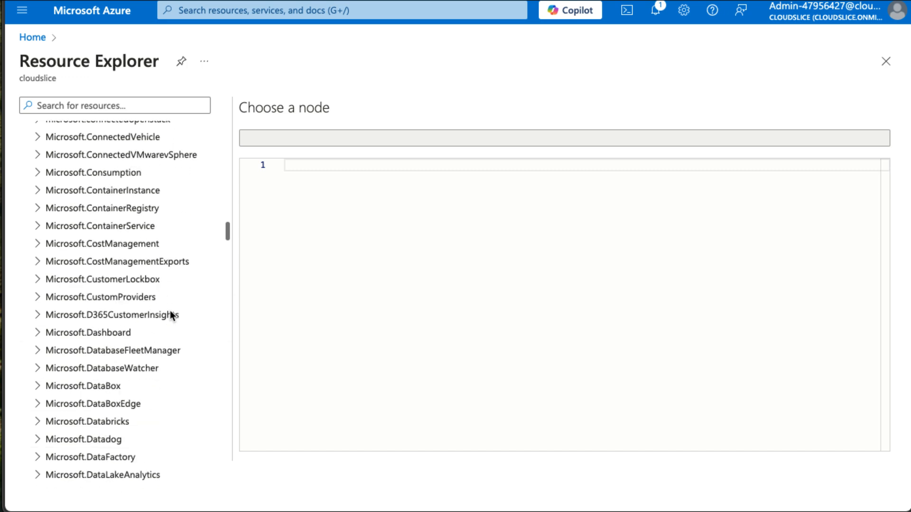
scroll(170, 310, up, 2)
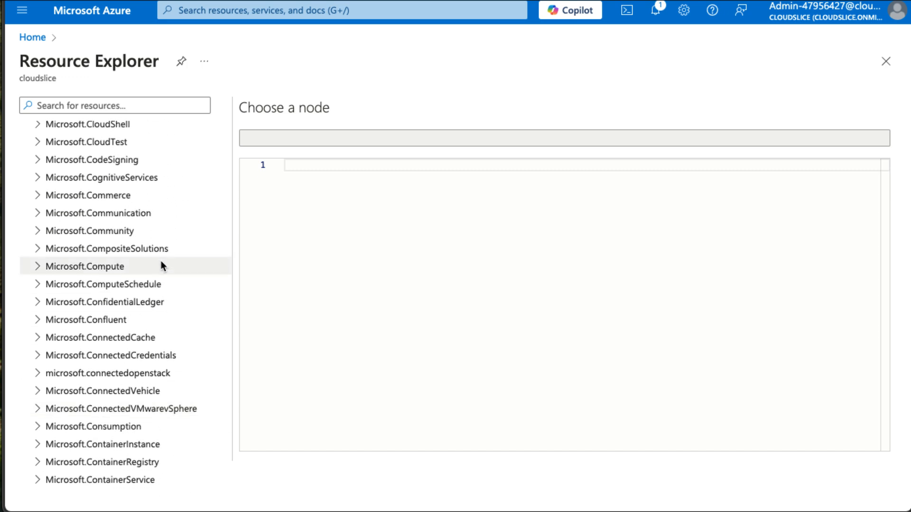
scroll(161, 262, down, 20)
scroll(161, 261, down, 20)
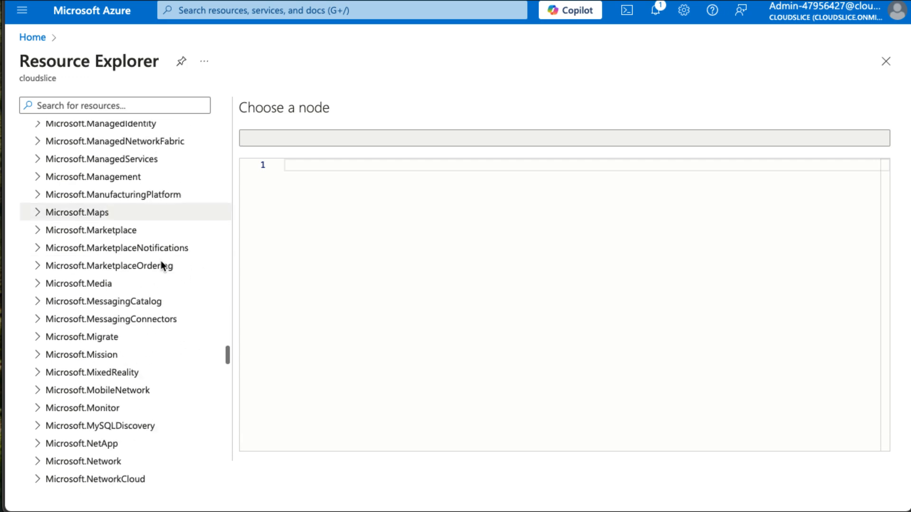
scroll(161, 266, down, 15)
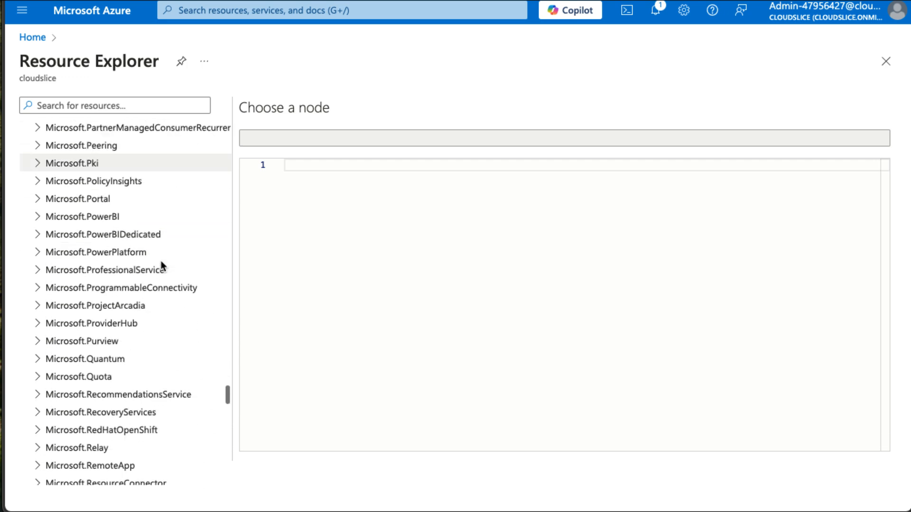
scroll(161, 262, down, 15)
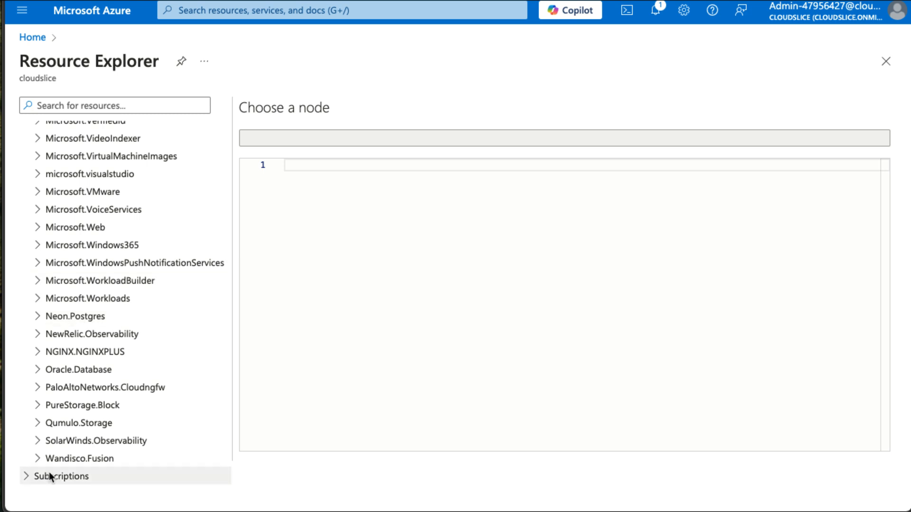
Expand the Challenge Labs 09 subscription's resource groups and display the JSON definition of AZ900RGlod47956427
click(26, 477)
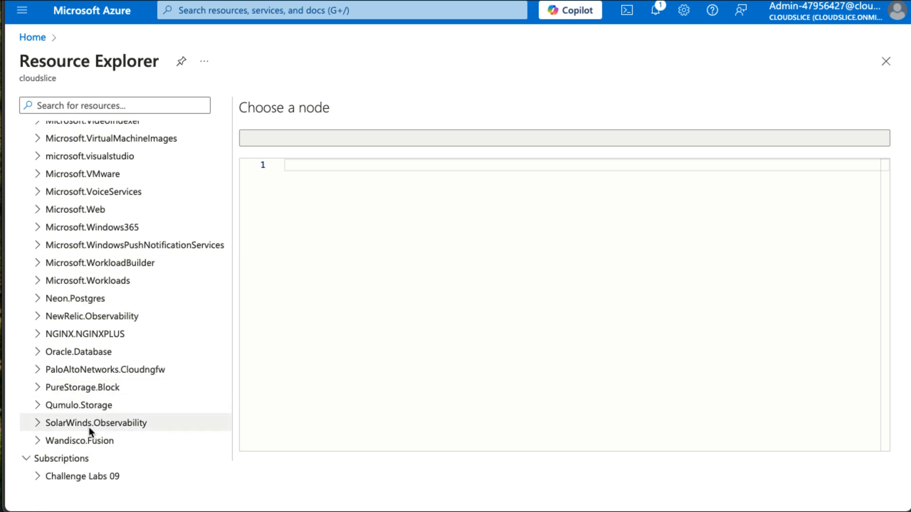
click(38, 474)
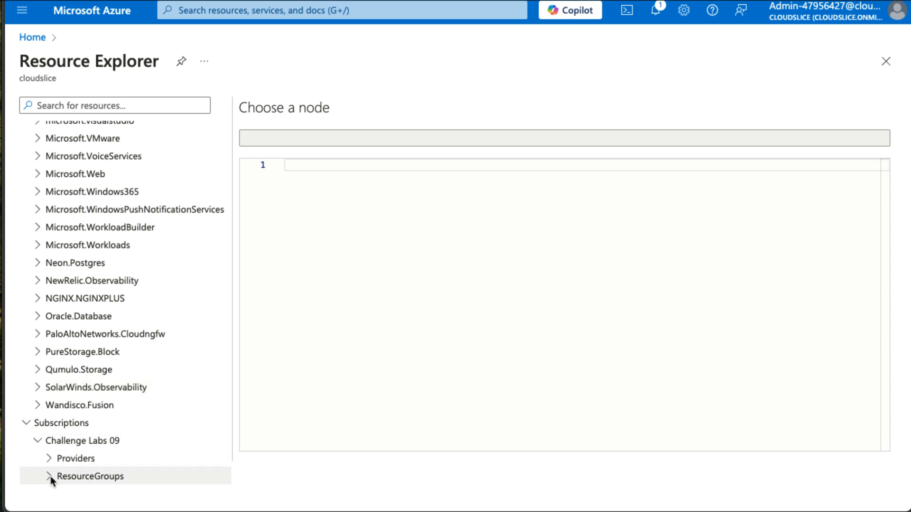
click(49, 477)
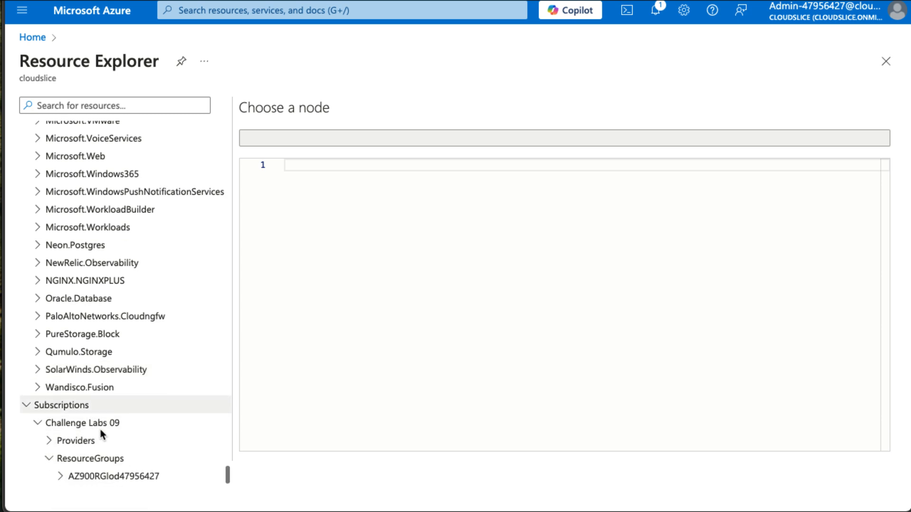
click(97, 480)
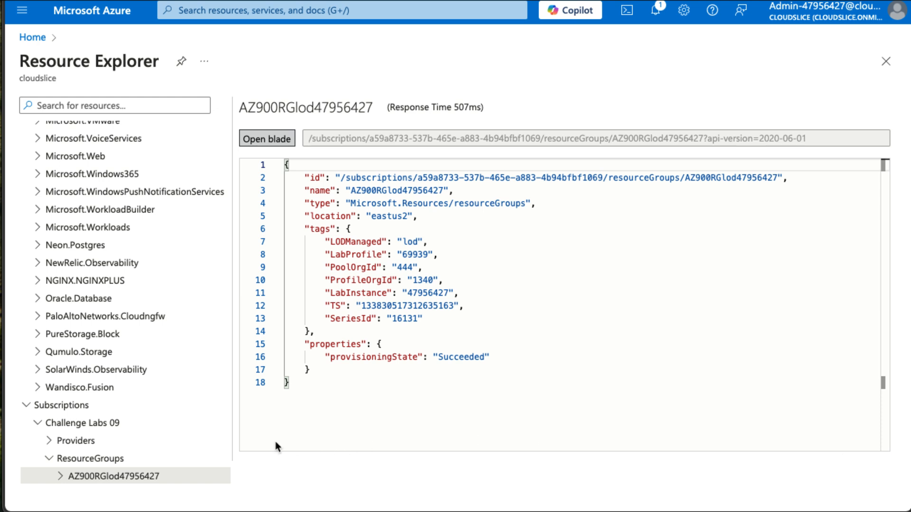
Expand the resource group's Resources and examine the security rules in the default-NSG network security group's JSON definition
click(72, 476)
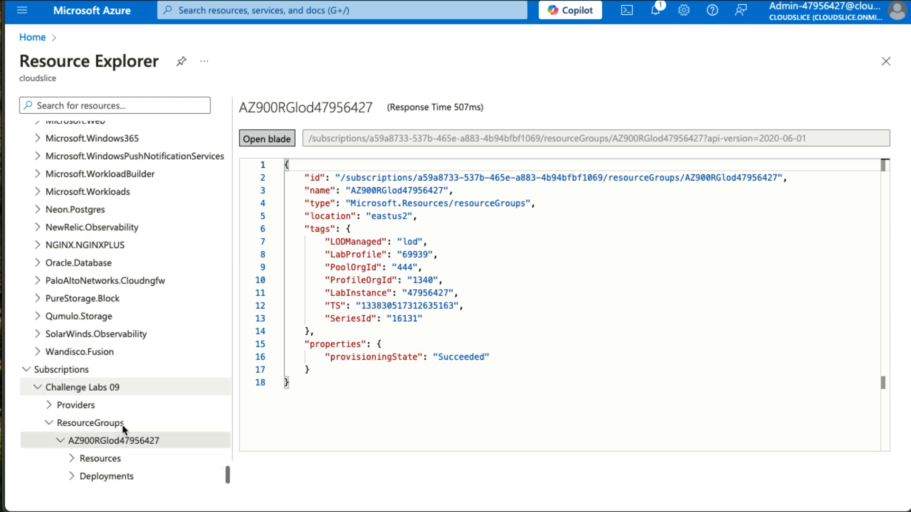
click(73, 458)
scroll(75, 460, down, 5)
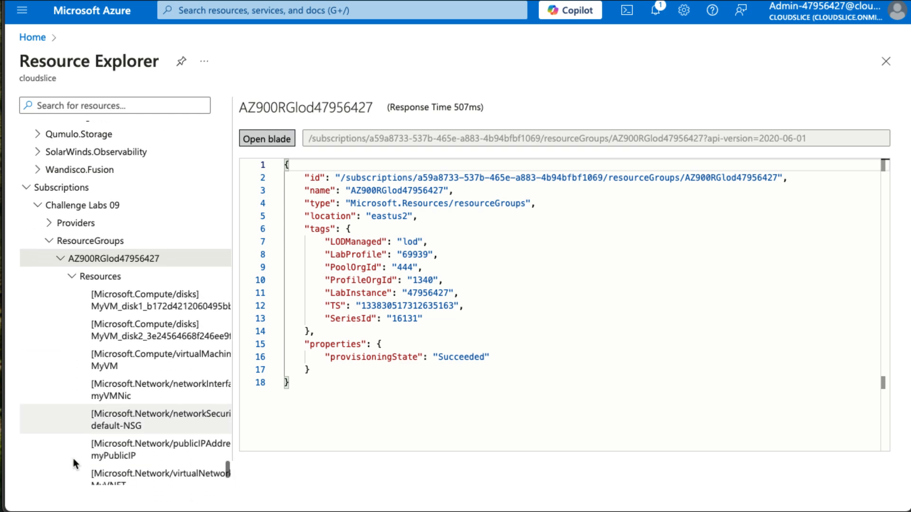
click(138, 400)
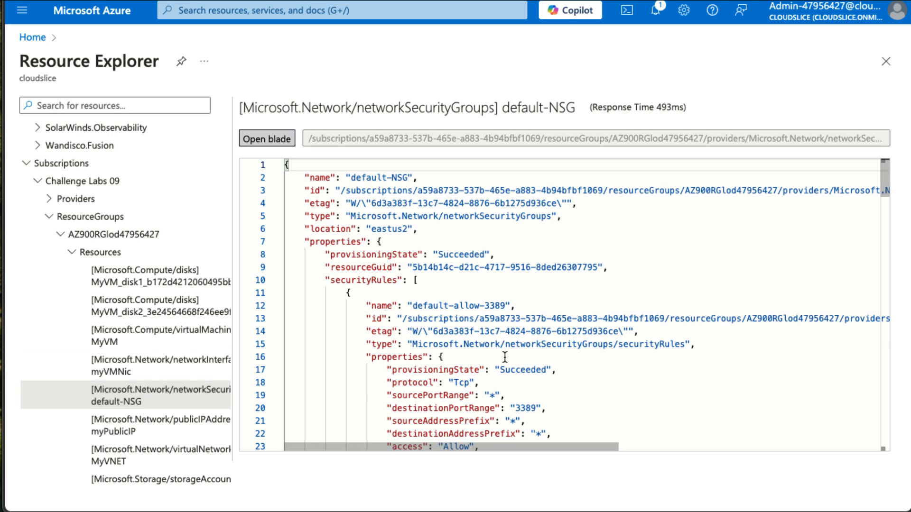
scroll(504, 355, down, 1)
scroll(504, 355, down, 2)
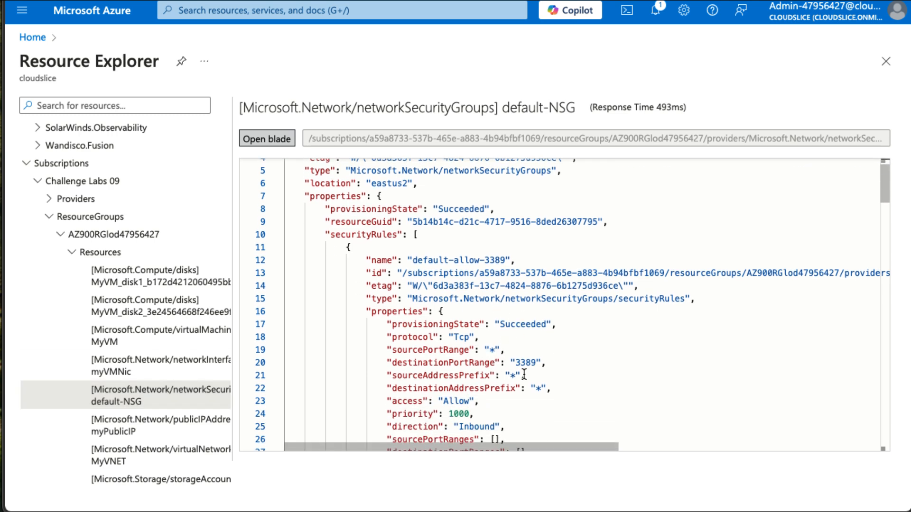
scroll(524, 375, down, 2)
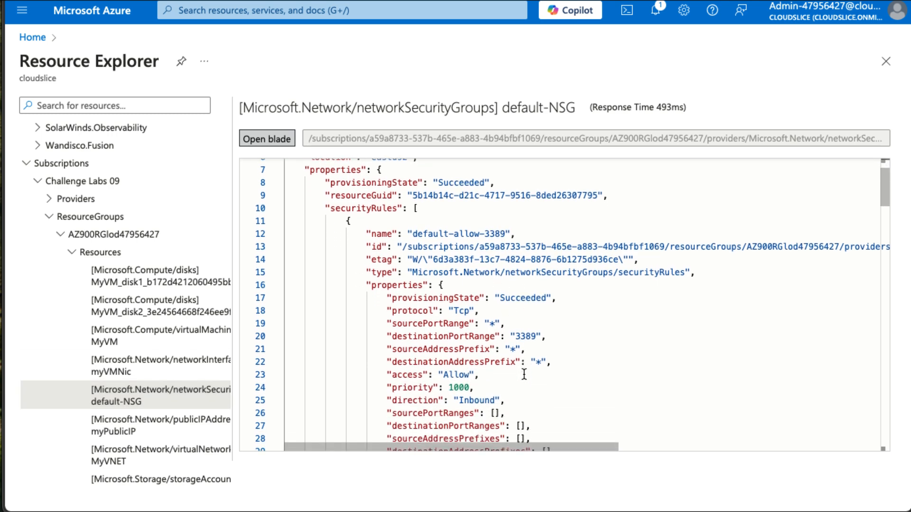